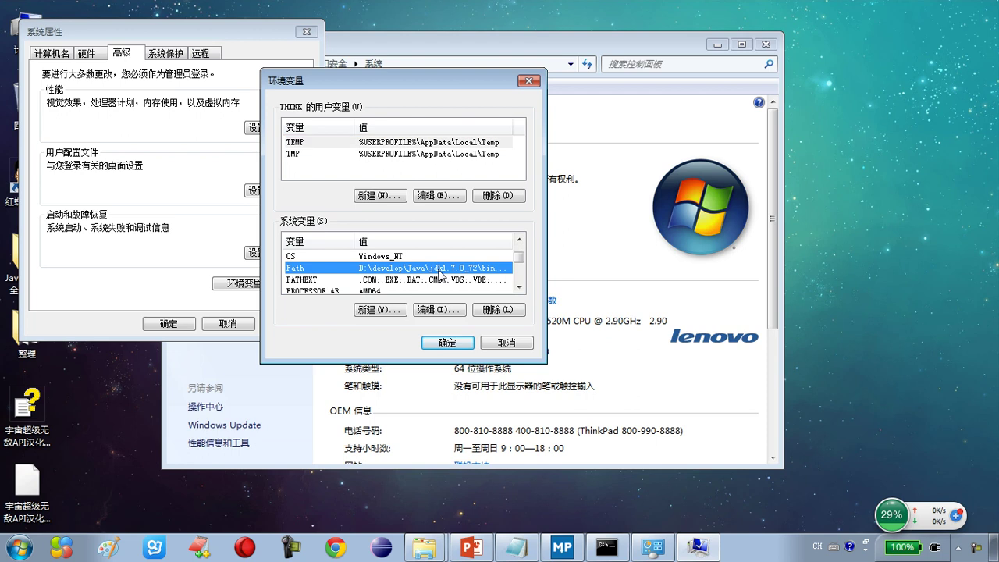
Open the Path system variable for editing and examine the JDK bin entry at the start of its value
click(440, 310)
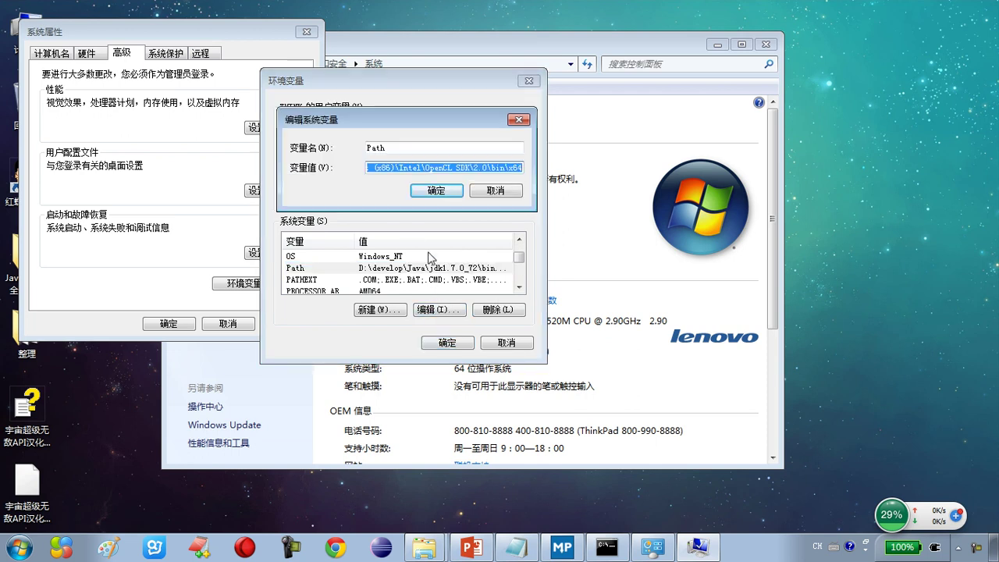
drag(468, 167, 294, 160)
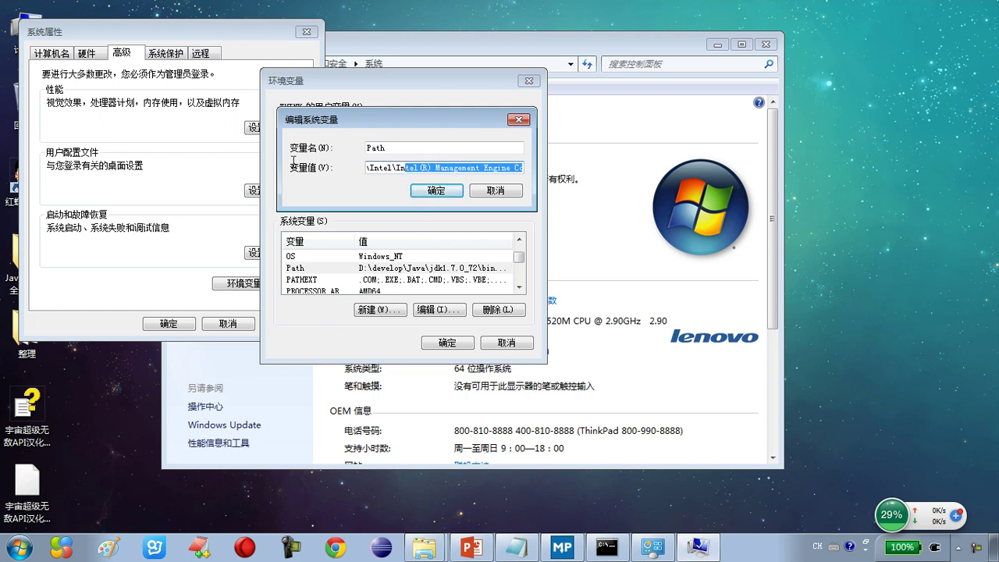
click(462, 168)
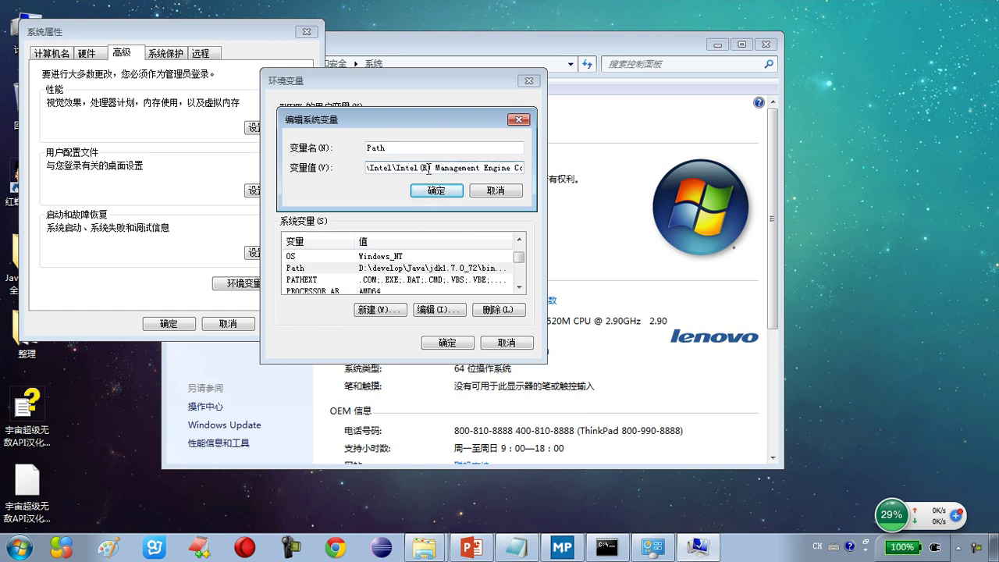
drag(431, 170, 342, 164)
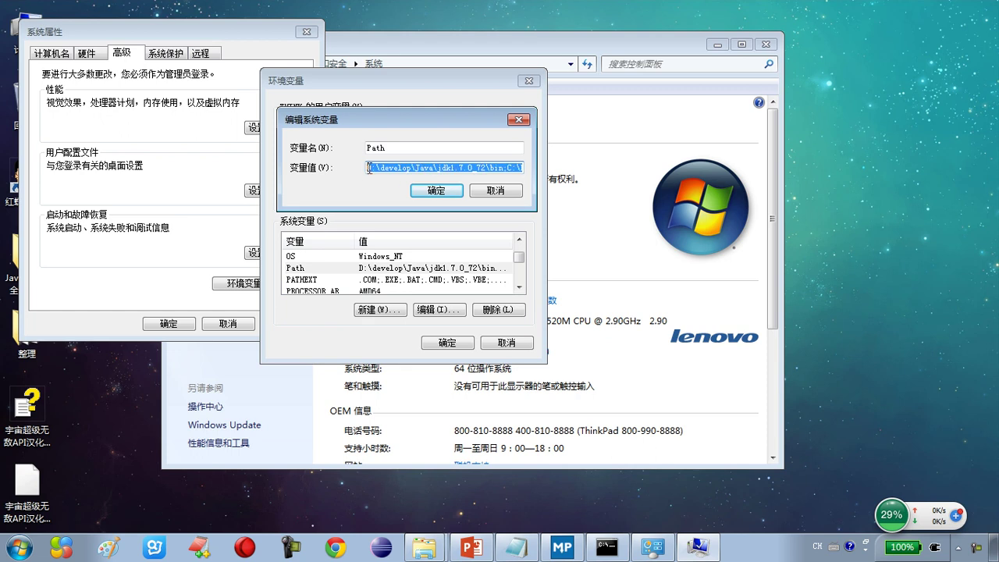
click(370, 170)
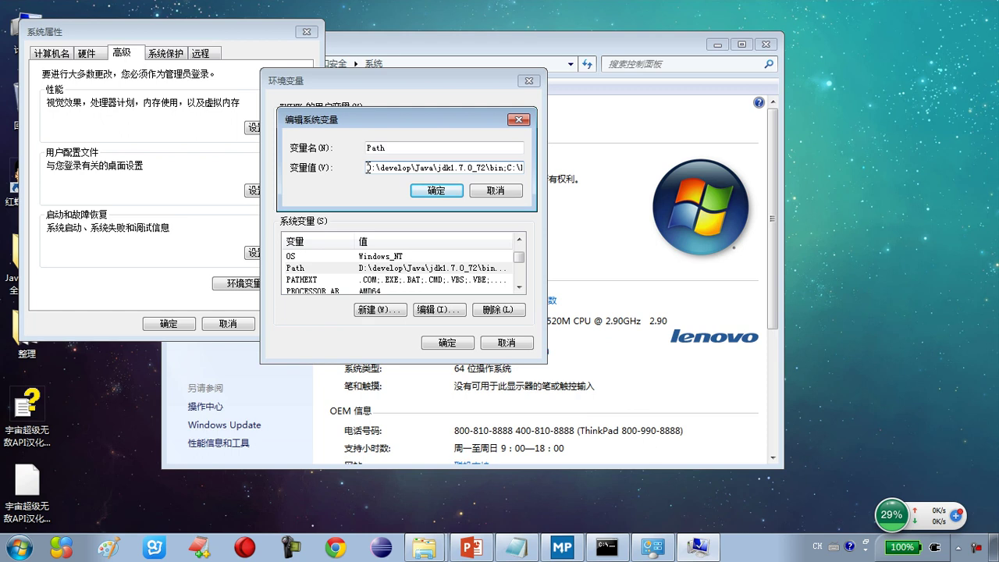
drag(384, 167, 464, 170)
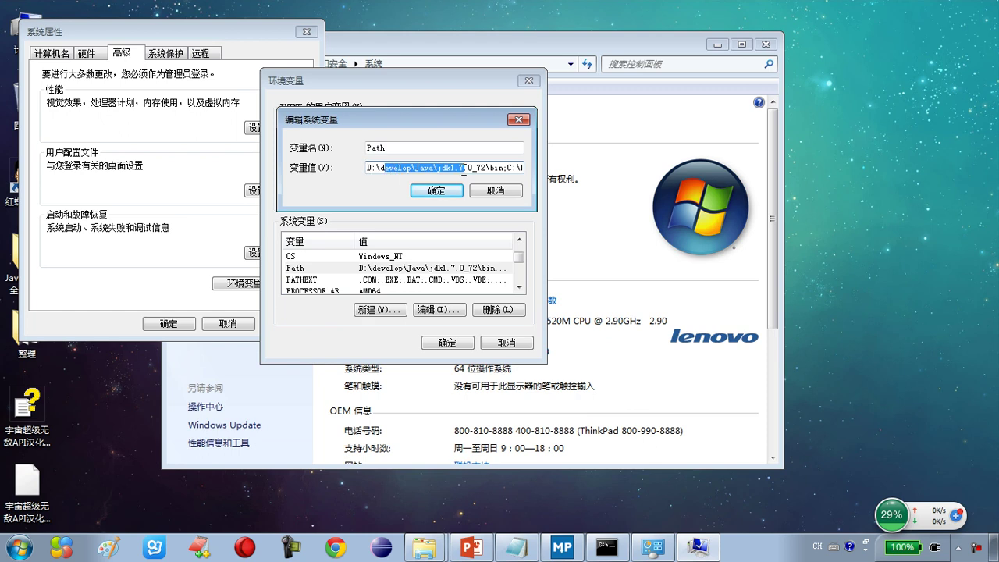
click(464, 171)
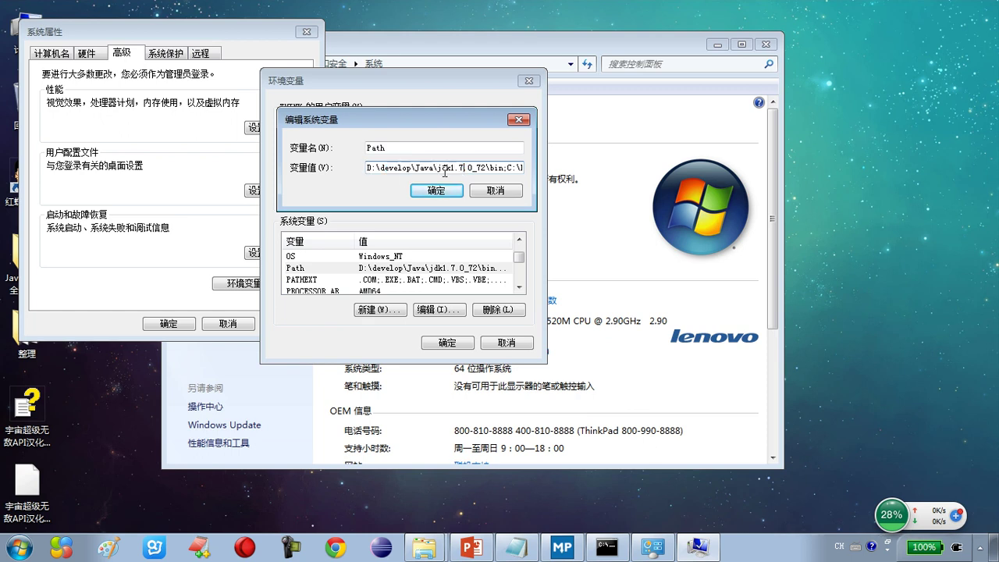
text(.)
drag(476, 168, 485, 169)
drag(441, 167, 484, 170)
click(483, 170)
drag(369, 168, 491, 165)
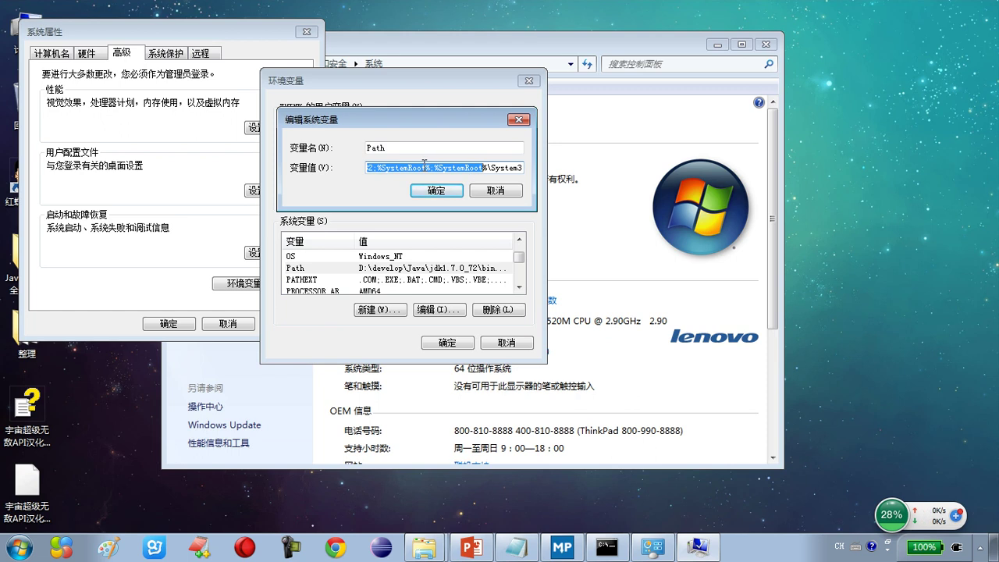
drag(449, 168, 285, 170)
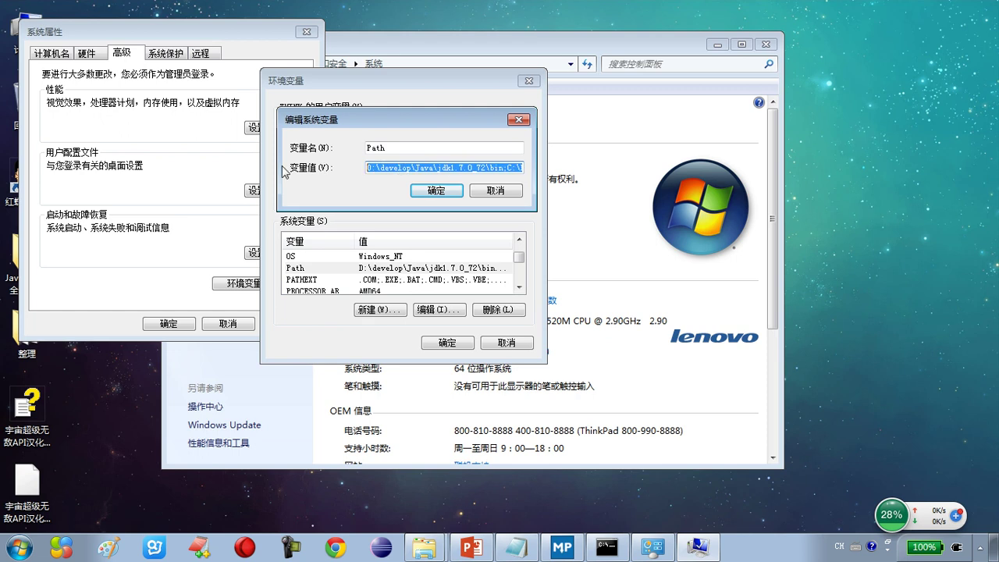
click(400, 168)
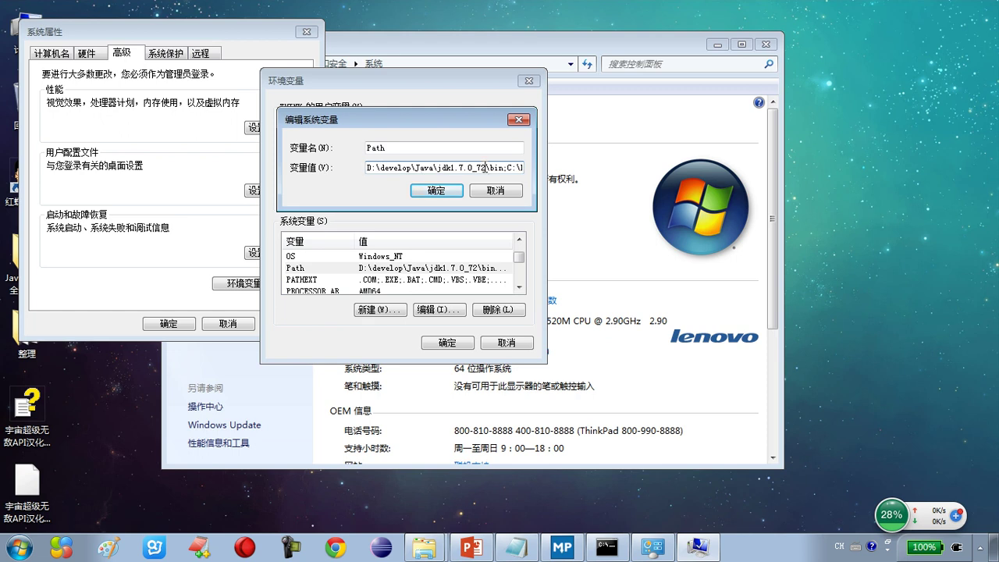
Cut D:\develop\Java\jdk1.7.0_72 from the start of the Path value, keeping \bin, and save the environment variables
drag(484, 167, 362, 168)
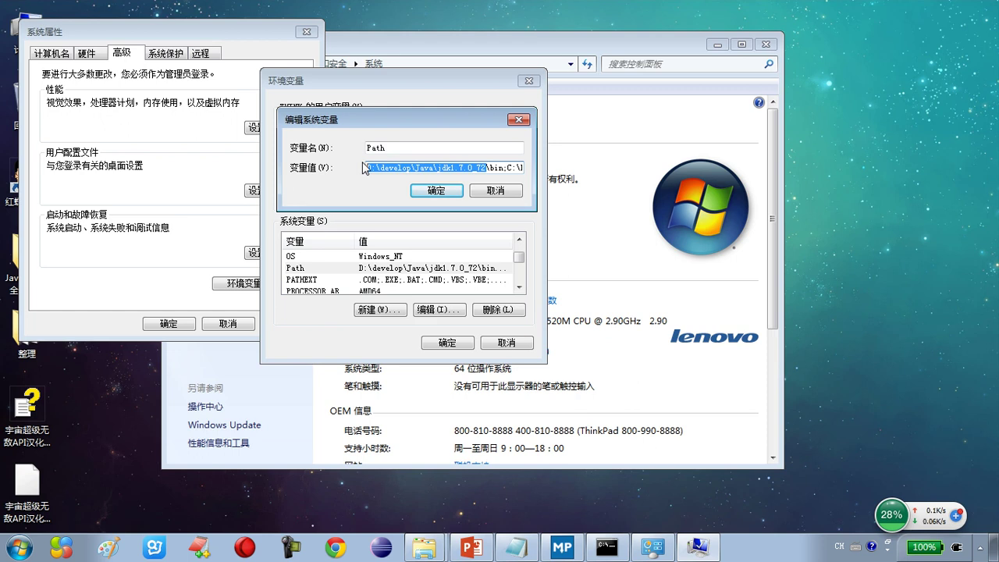
key(ctrl+x)
click(434, 191)
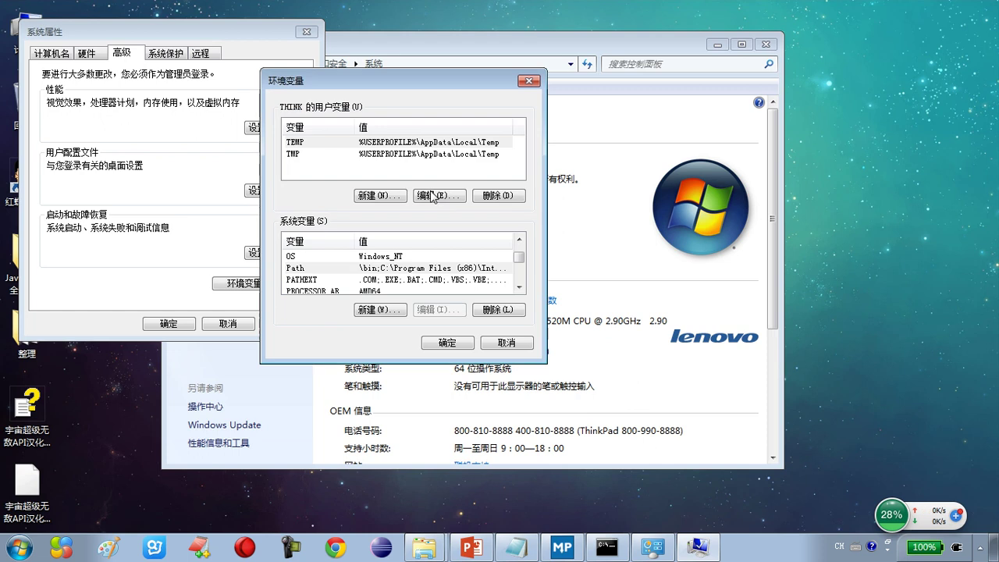
click(446, 344)
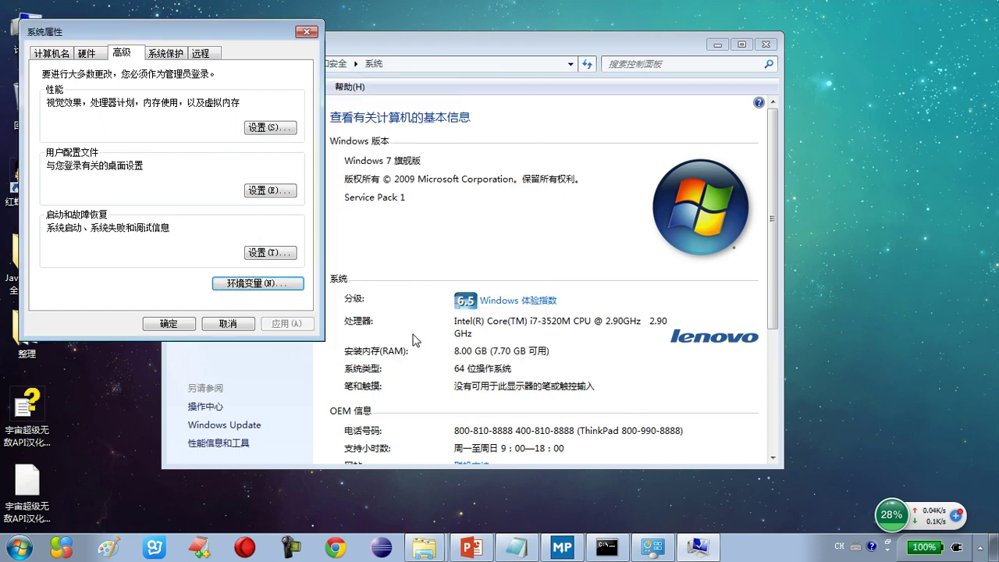
Reopen the environment variables and start a new system variable named JAVA_HOME
click(270, 282)
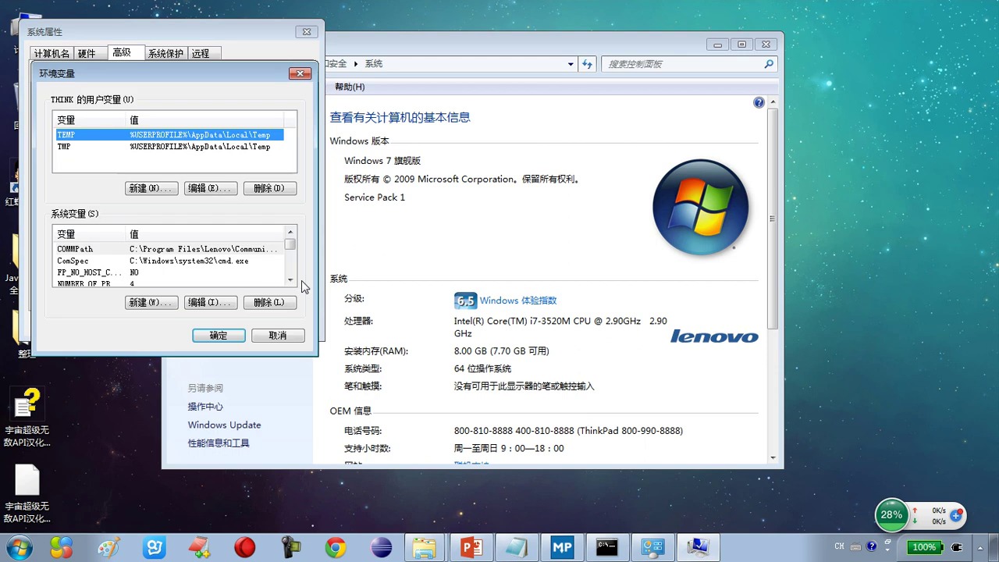
drag(188, 71, 380, 83)
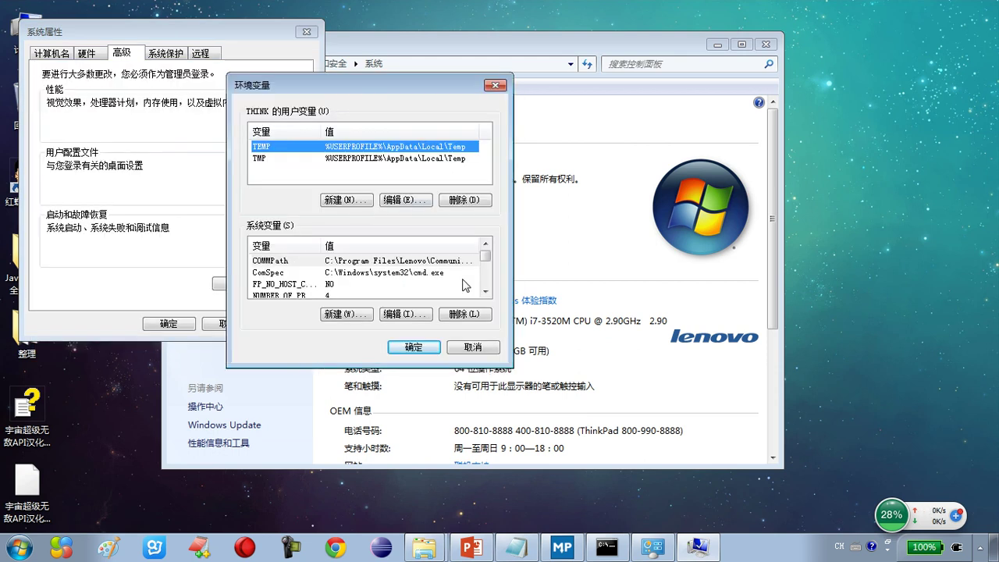
click(349, 314)
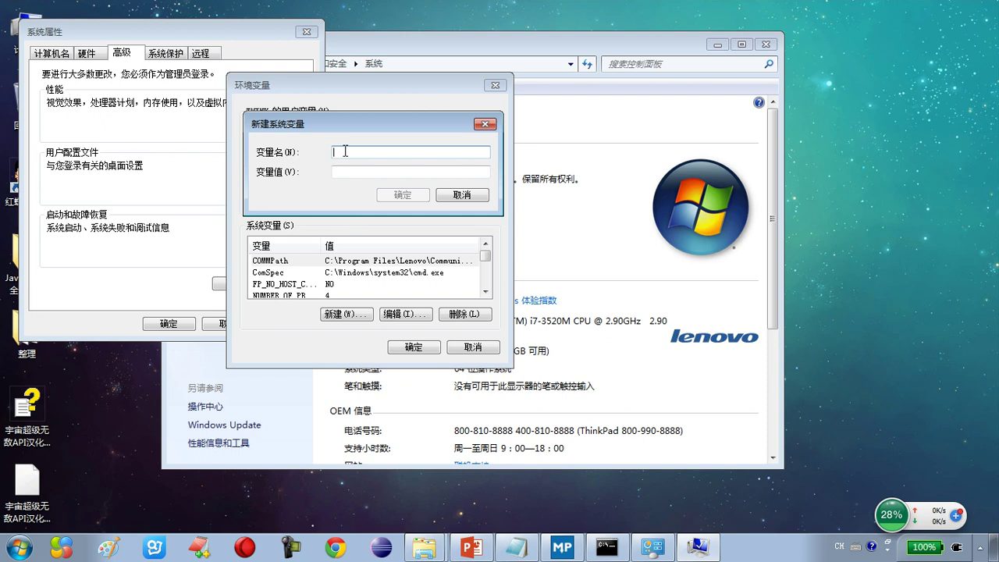
key(Caps_Lock)
text(JAM)
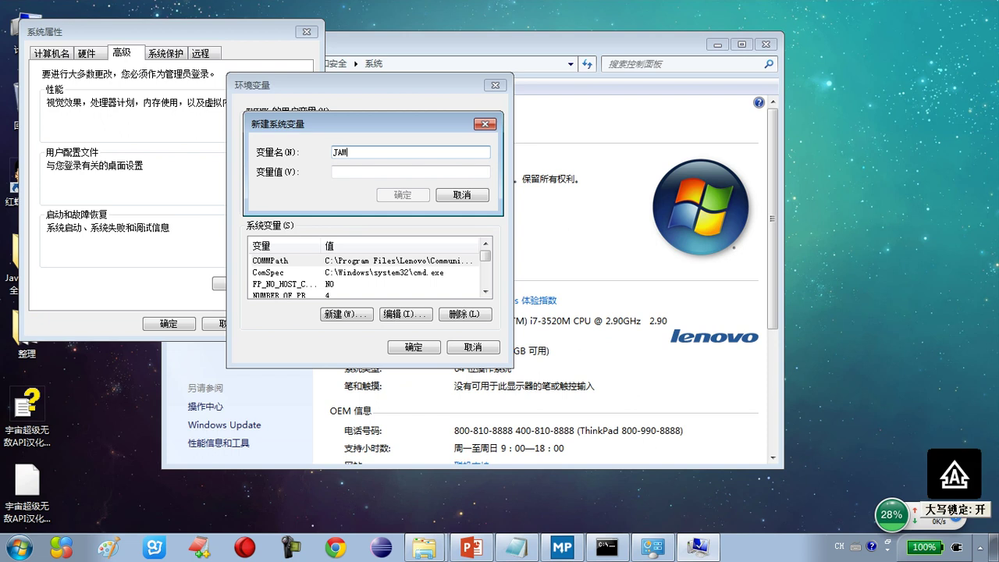
key(BackSpace)
text(VA_HOME)
Paste D:\develop\Java\jdk1.7.0_72 as the value of JAVA_HOME and confirm the new variable
click(357, 168)
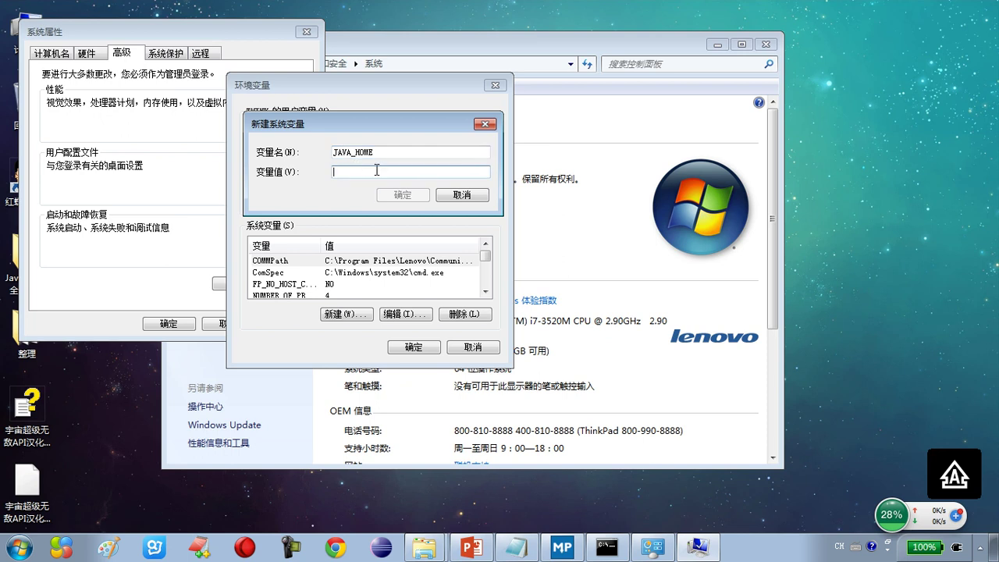
key(ctrl+v)
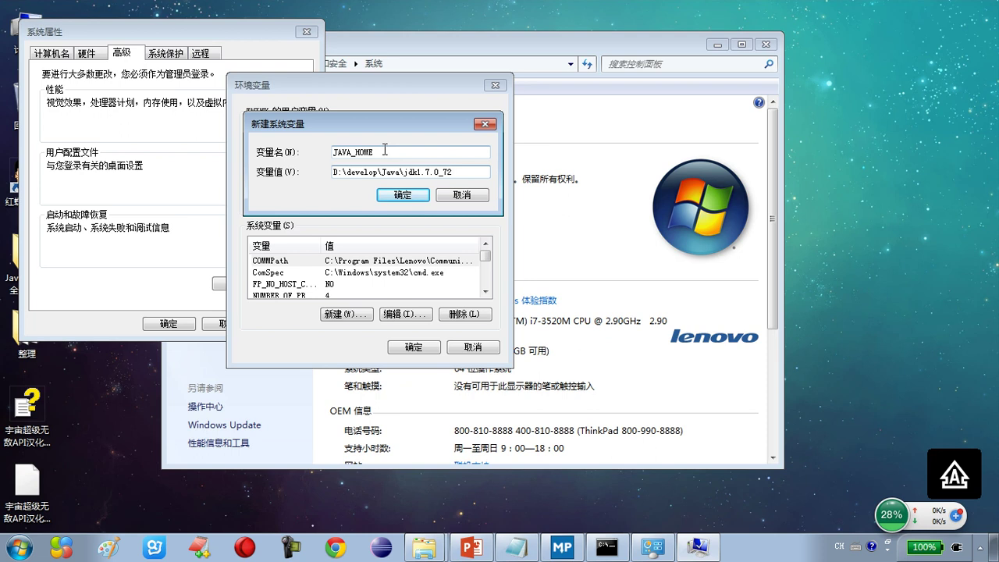
double_click(387, 152)
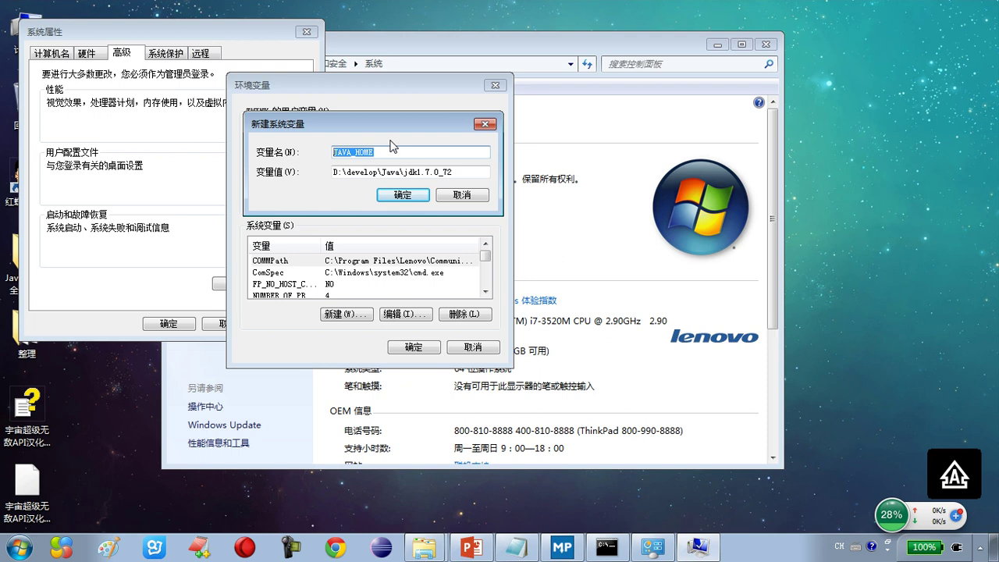
click(395, 151)
drag(396, 152, 331, 152)
drag(455, 176, 330, 173)
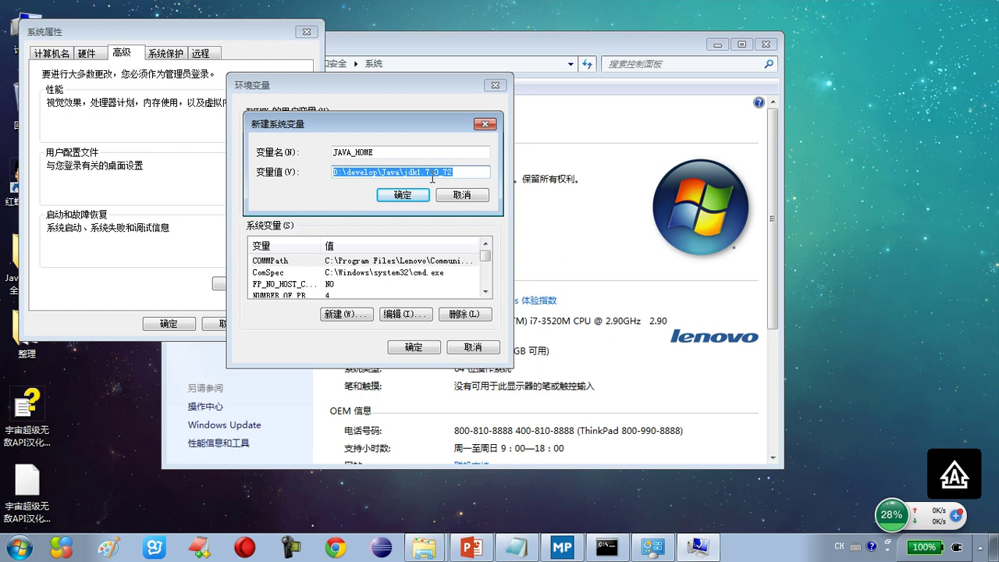
click(400, 196)
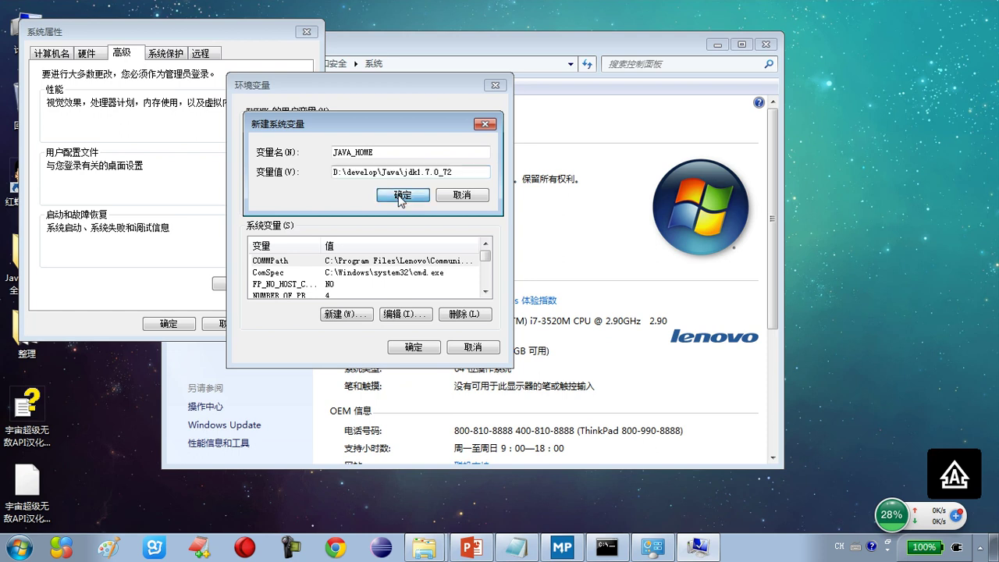
Edit the Path system variable, inserting %JAVA_HOME% directly before \bin at the start of its value
double_click(486, 291)
click(485, 291)
click(485, 291)
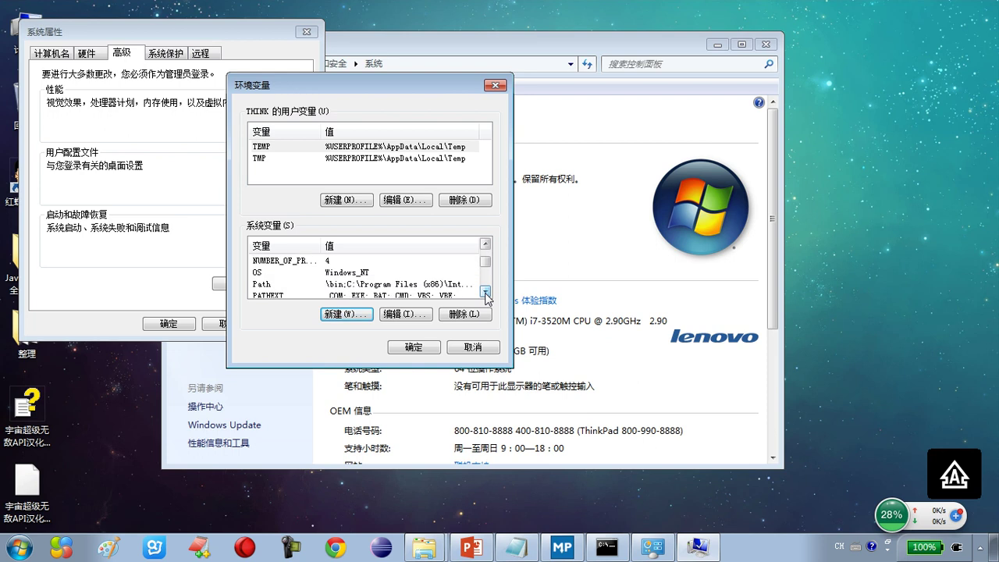
click(485, 291)
click(367, 272)
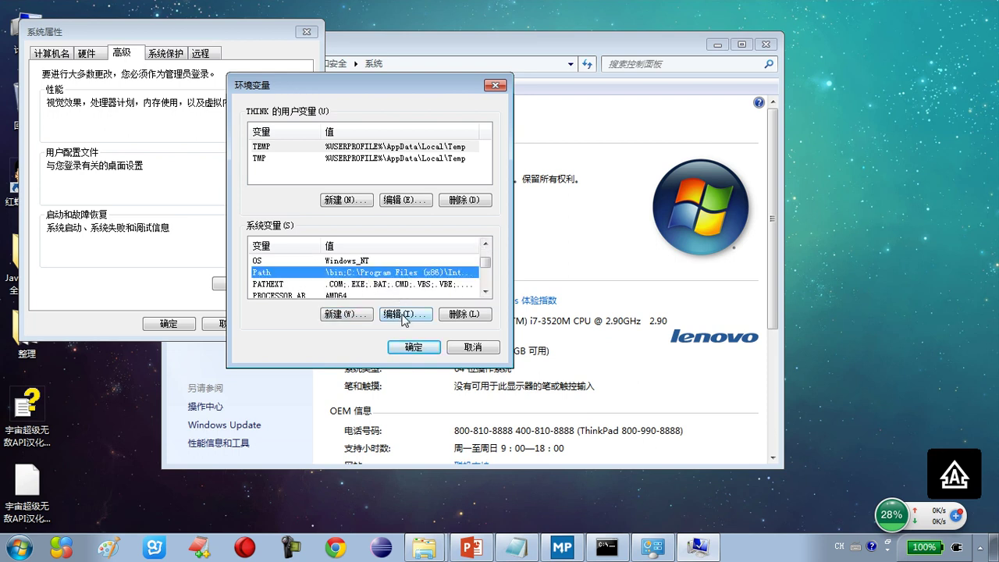
click(403, 315)
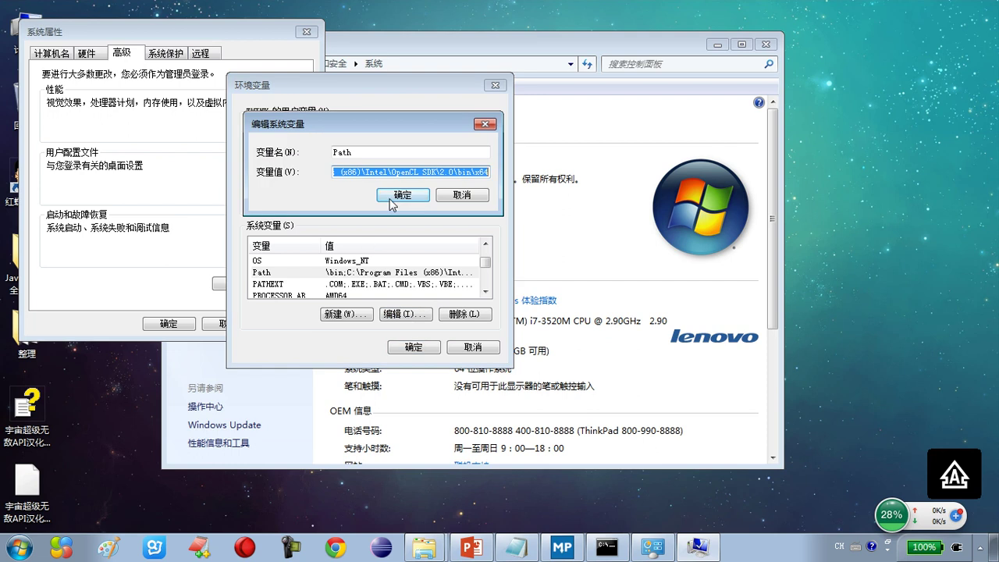
drag(351, 172, 289, 174)
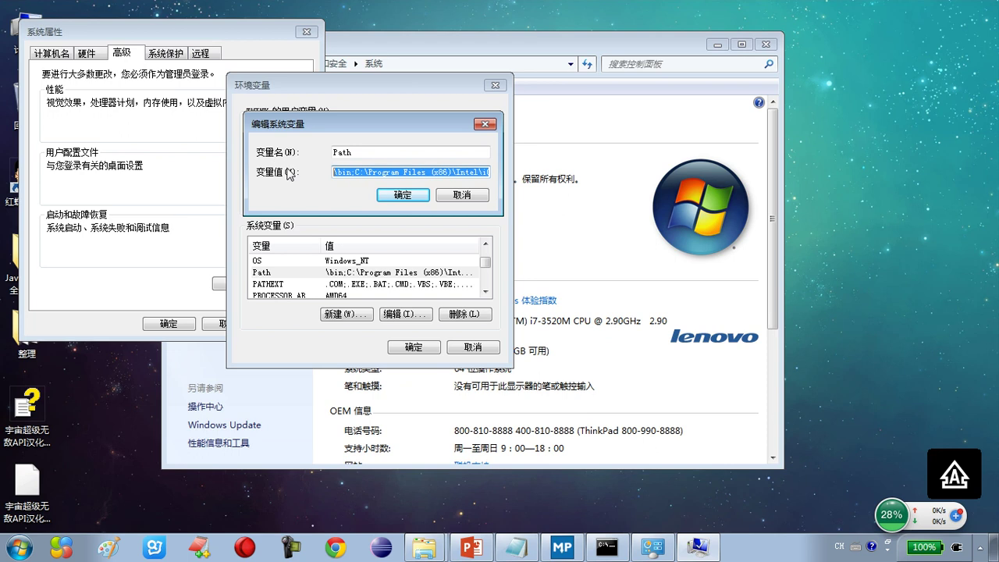
click(343, 171)
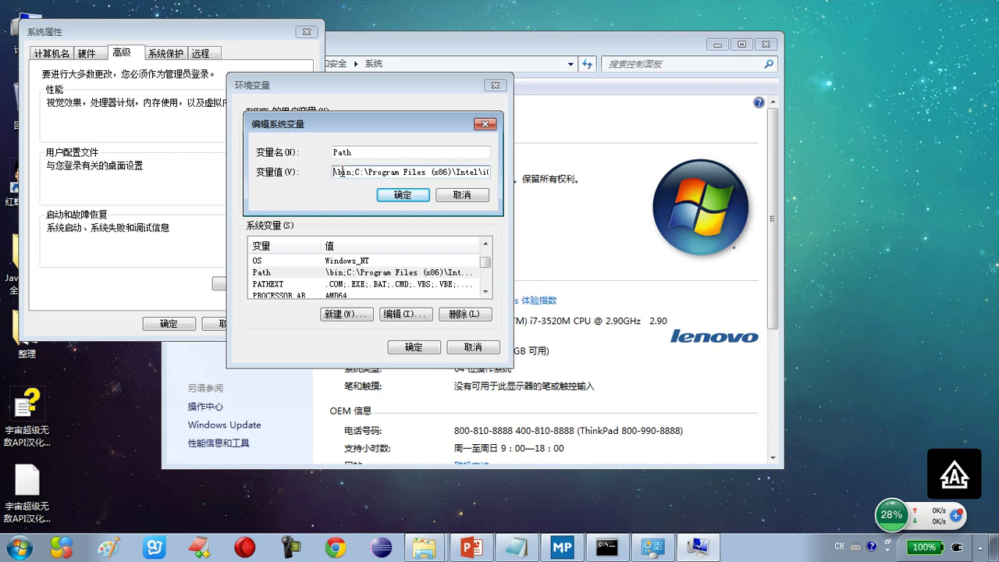
text(%%)
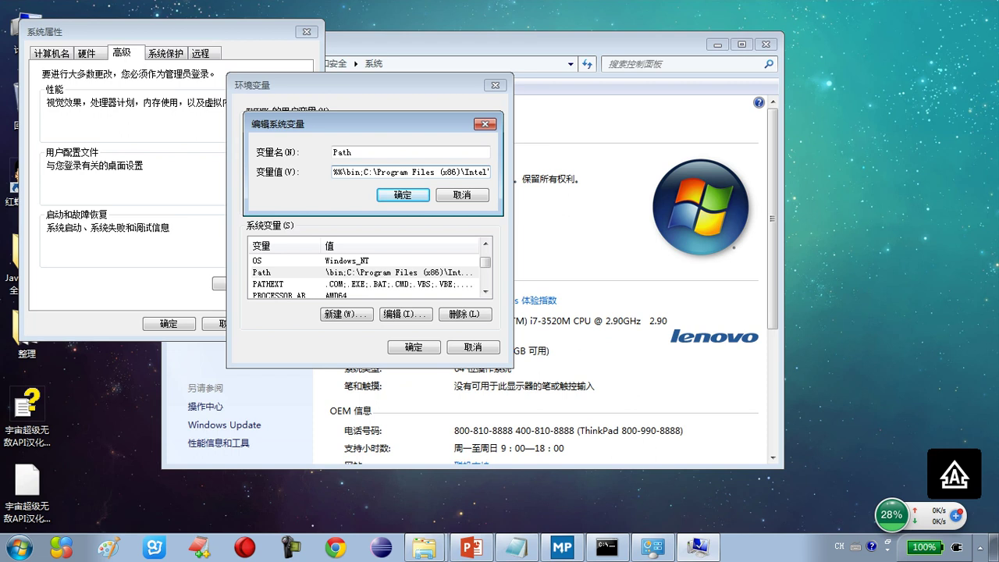
key(Caps_Lock)
text(JAVA_HOME)
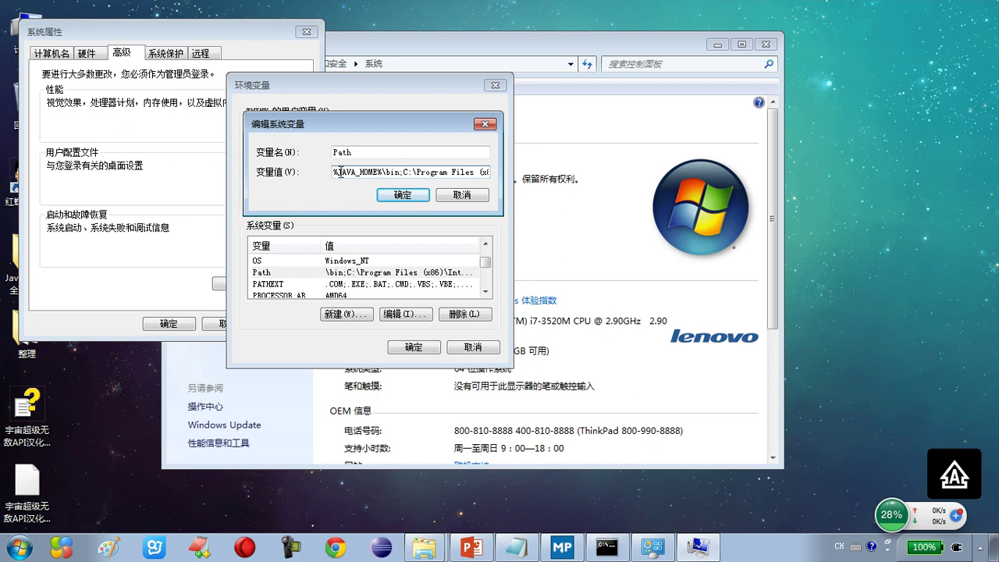
Confirm the Path edit, save the environment variables and system properties, and close the System window
drag(338, 172, 376, 169)
click(395, 171)
drag(401, 171, 328, 176)
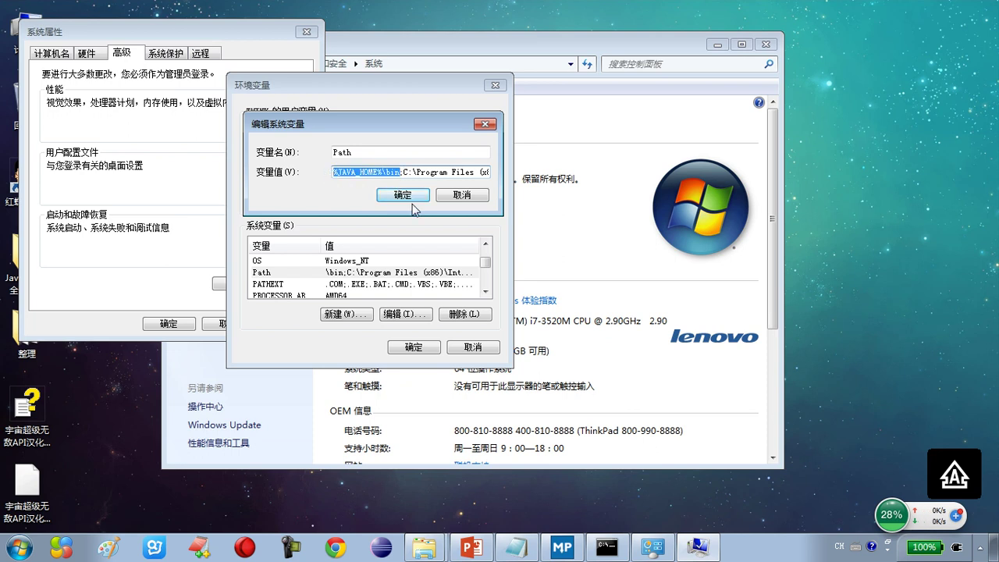
click(406, 196)
click(413, 347)
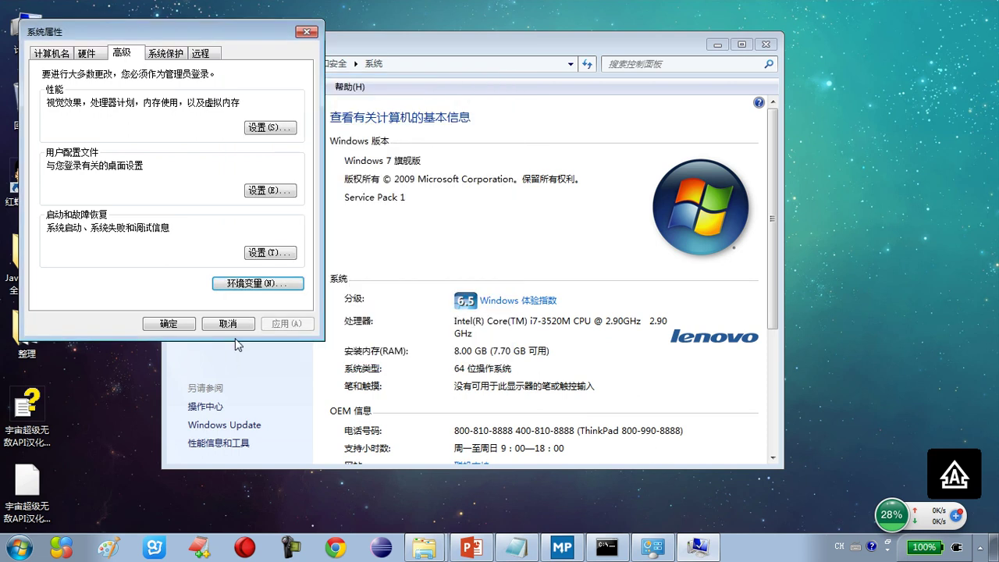
click(178, 324)
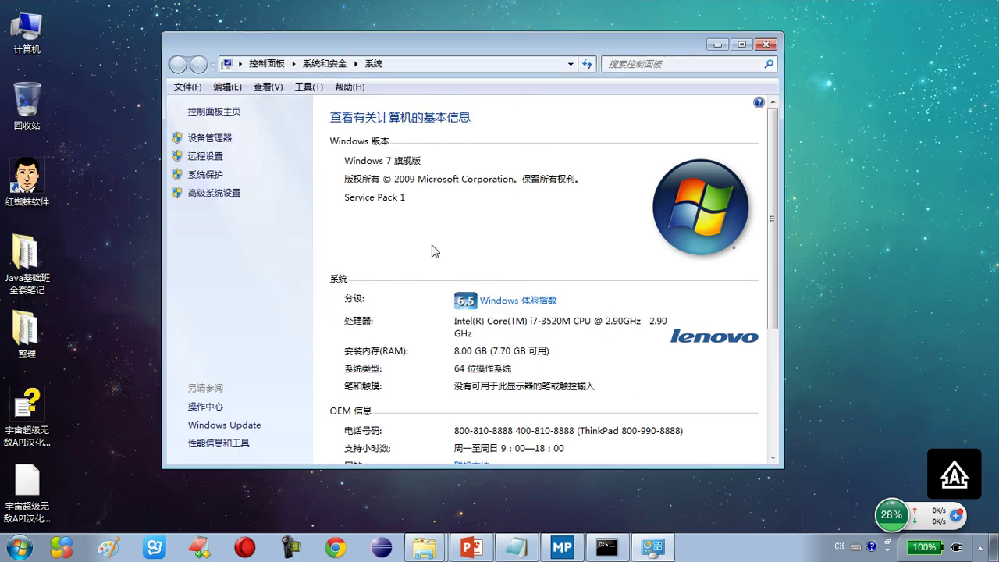
click(765, 45)
Close the open command prompt and switch to the day01\code folder in Windows Explorer
click(607, 546)
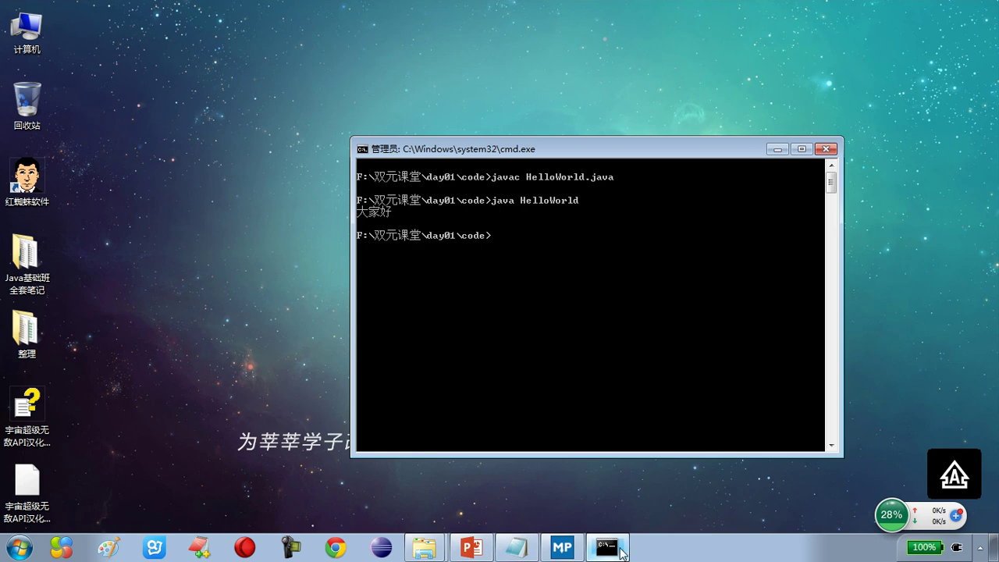
click(825, 149)
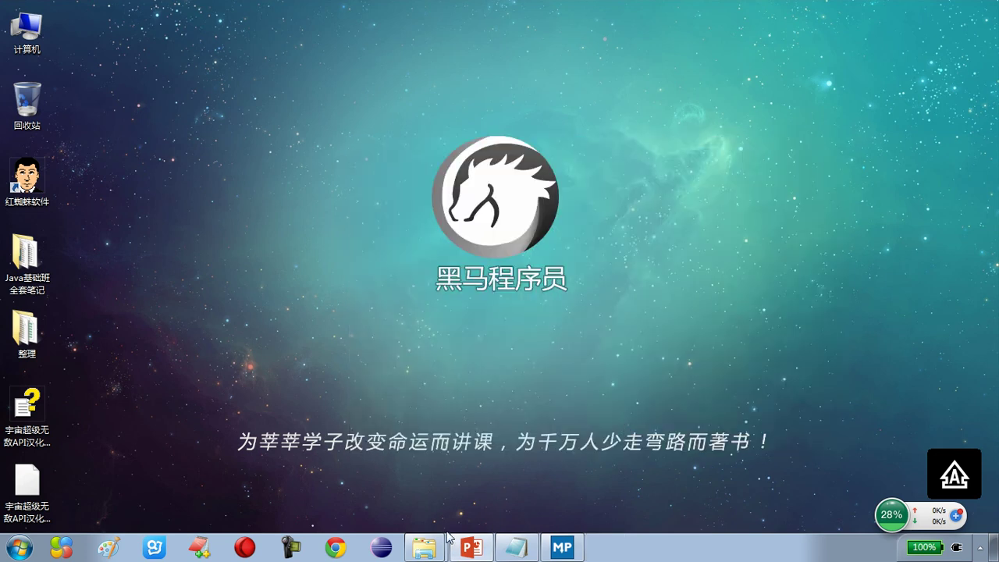
mouse_move(428, 547)
click(480, 499)
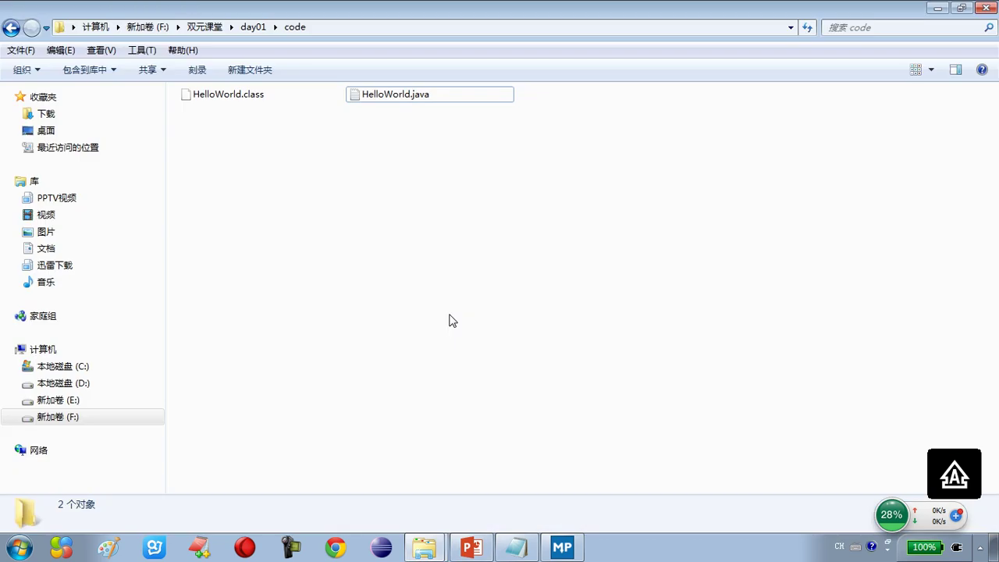
Open a command prompt in the day01\code folder and move its window clear of the HelloWorld files
right_click(437, 179)
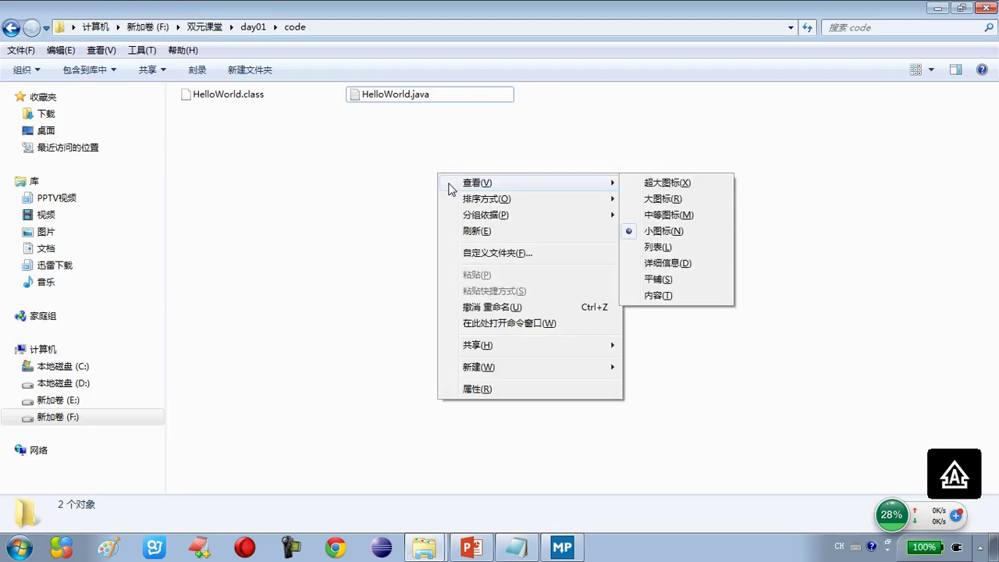
click(511, 323)
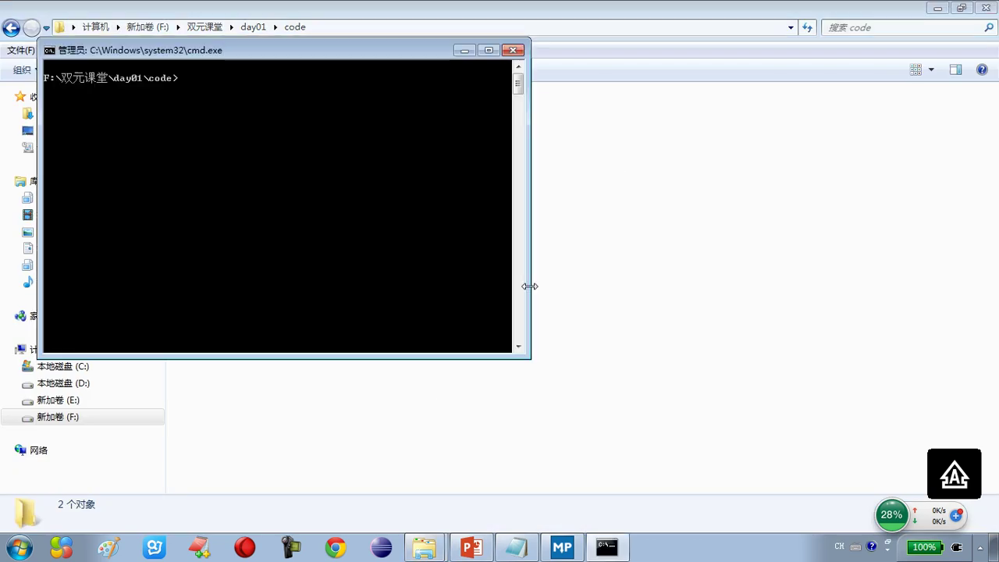
drag(297, 61, 610, 166)
text(Java)
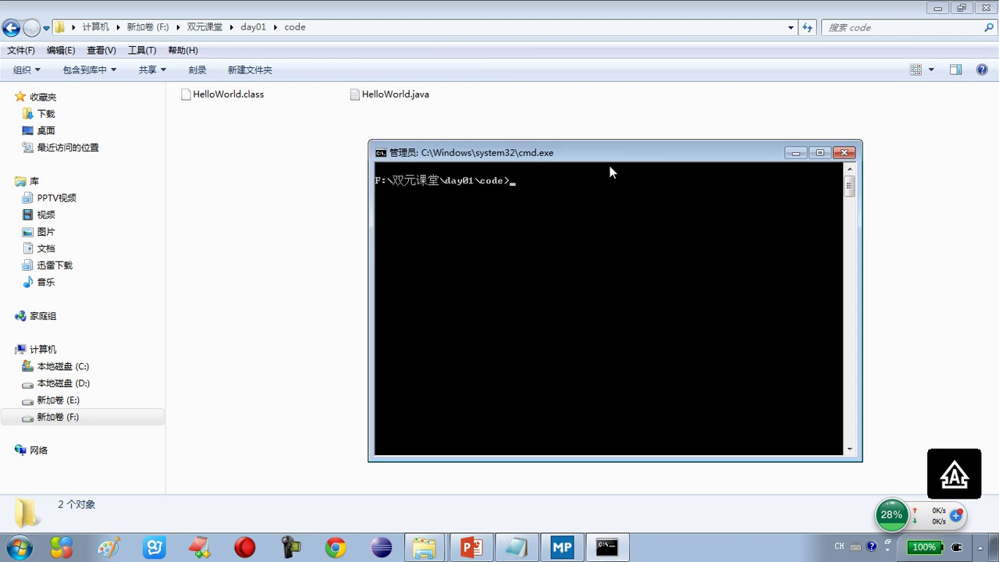
key(BackSpace)
key(BackSpace)
key(BackSpace)
key(BackSpace)
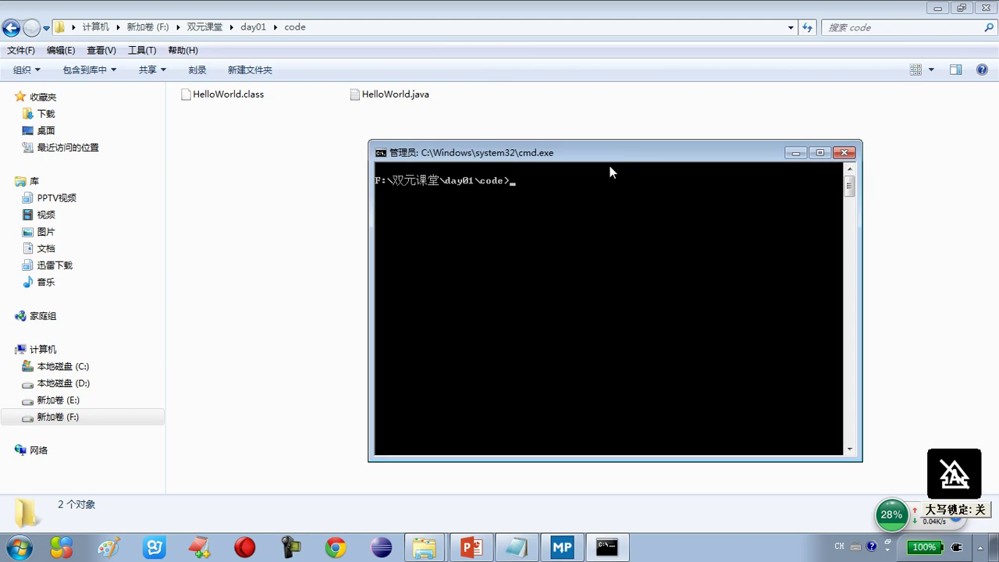
Compile HelloWorld.java with javac in the command prompt, and return to the code folder in Windows Explorer
text(javac Hello)
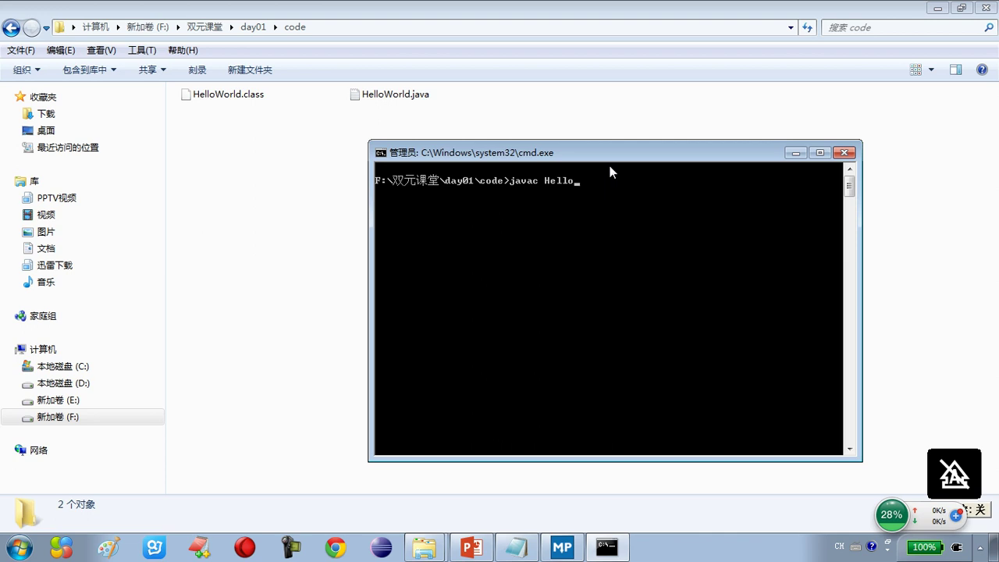
text(World.java)
key(Return)
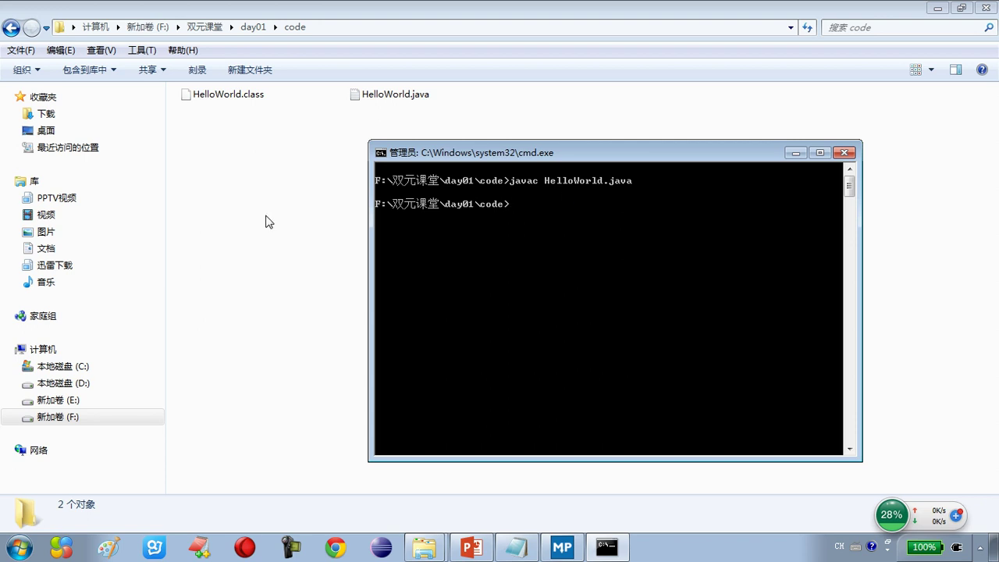
click(253, 156)
drag(248, 152, 473, 312)
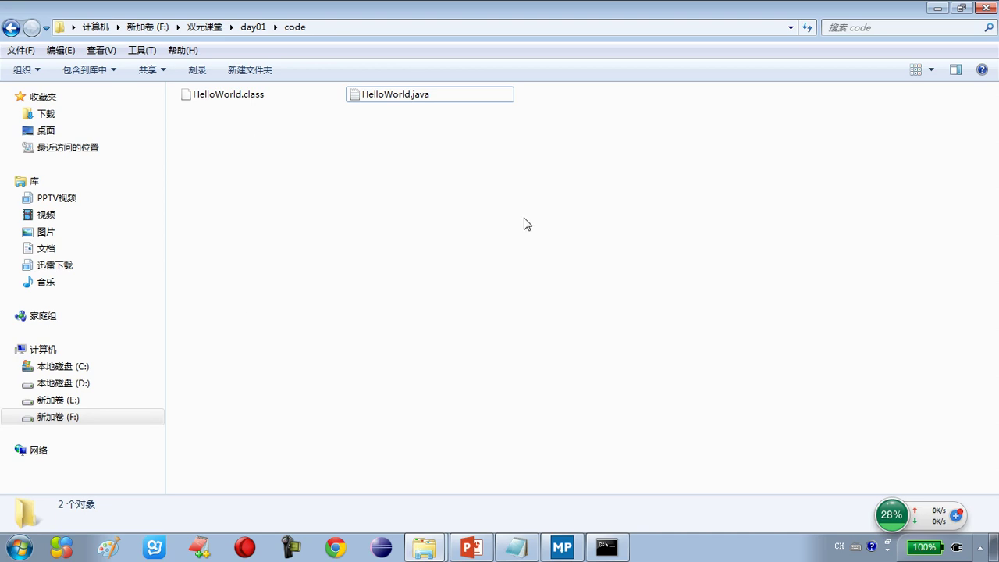